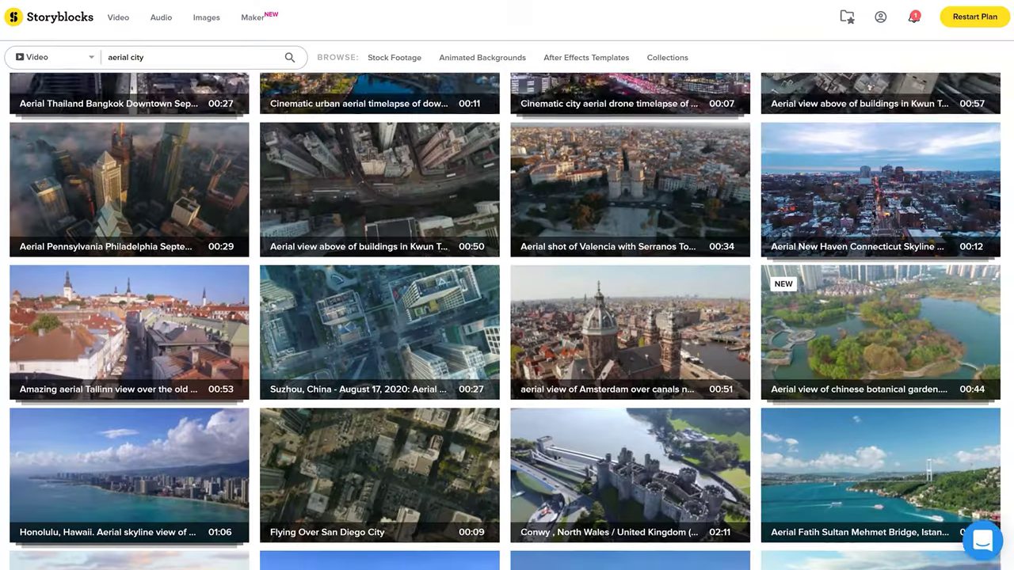
# Scroll through the Storyblocks 'aerial city' stock footage search results.
pyautogui.scroll(-5, 505, 321)
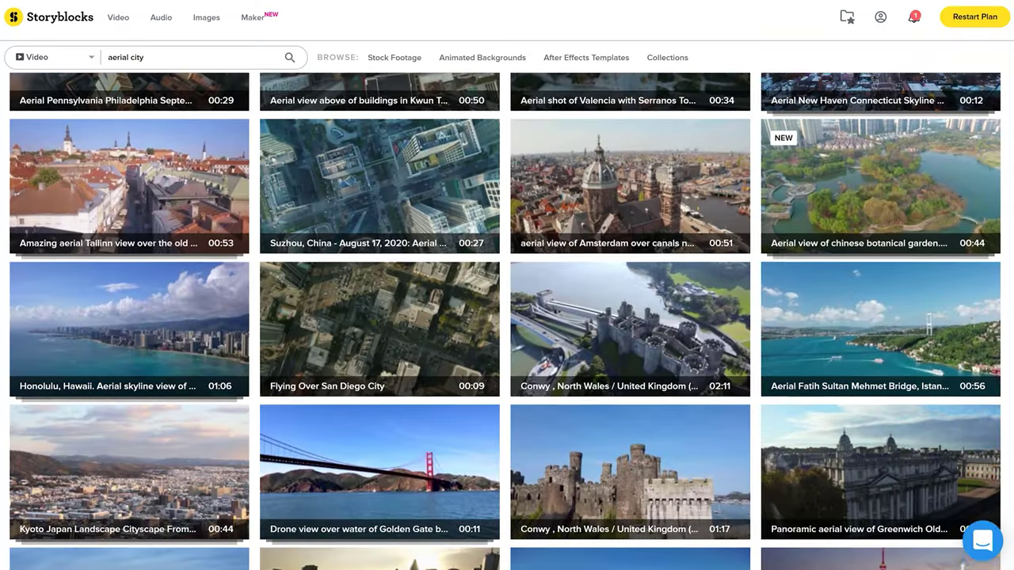
pyautogui.scroll(-6, 505, 321)
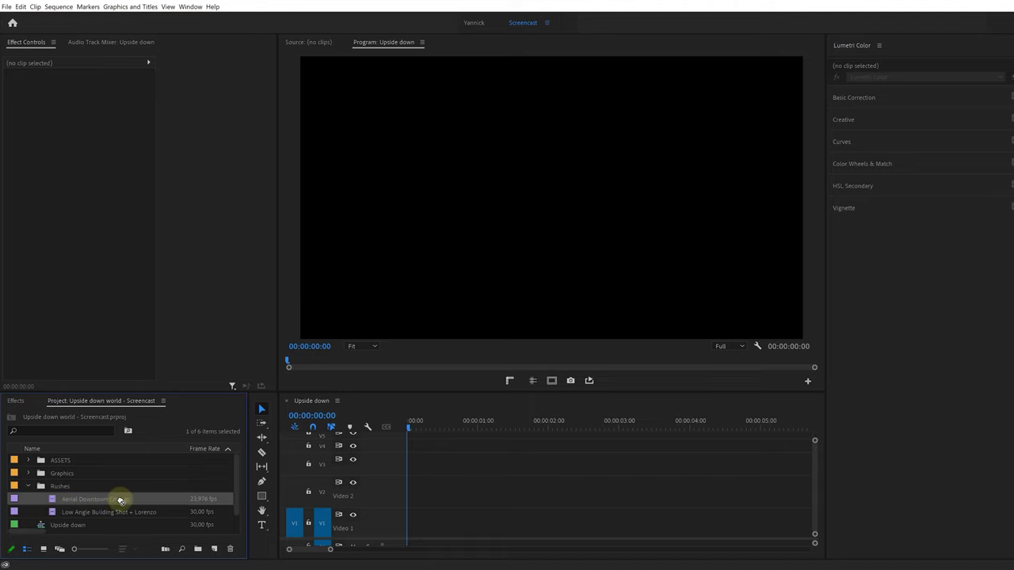
# Place Aerial Downtown Chicago on V1 and the building shot on V2 above it.
pyautogui.moveTo(120, 500); pyautogui.dragTo(427, 522)
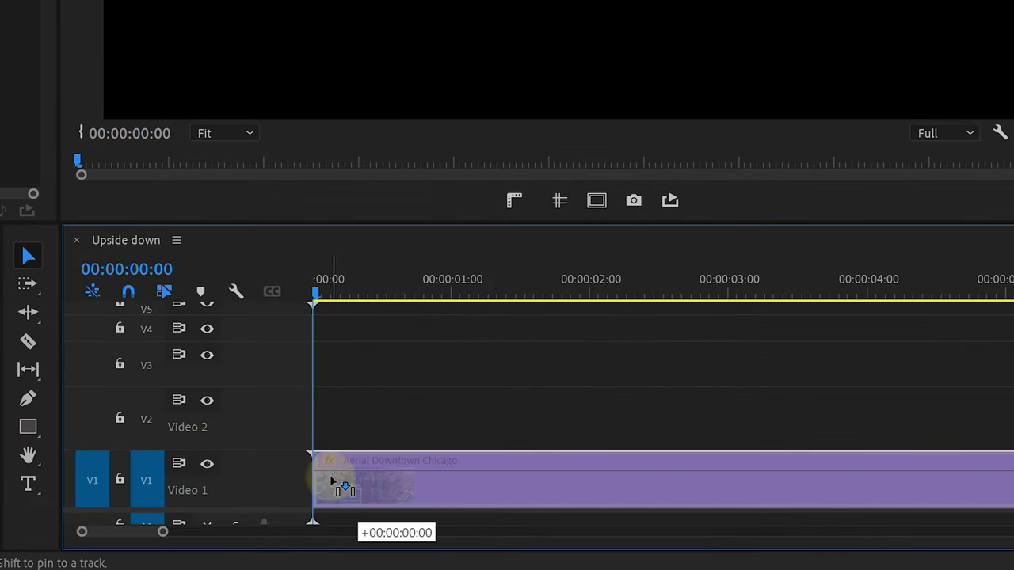
pyautogui.moveTo(331, 481); pyautogui.dragTo(332, 483)
pyautogui.moveTo(8, 420); pyautogui.dragTo(336, 419)
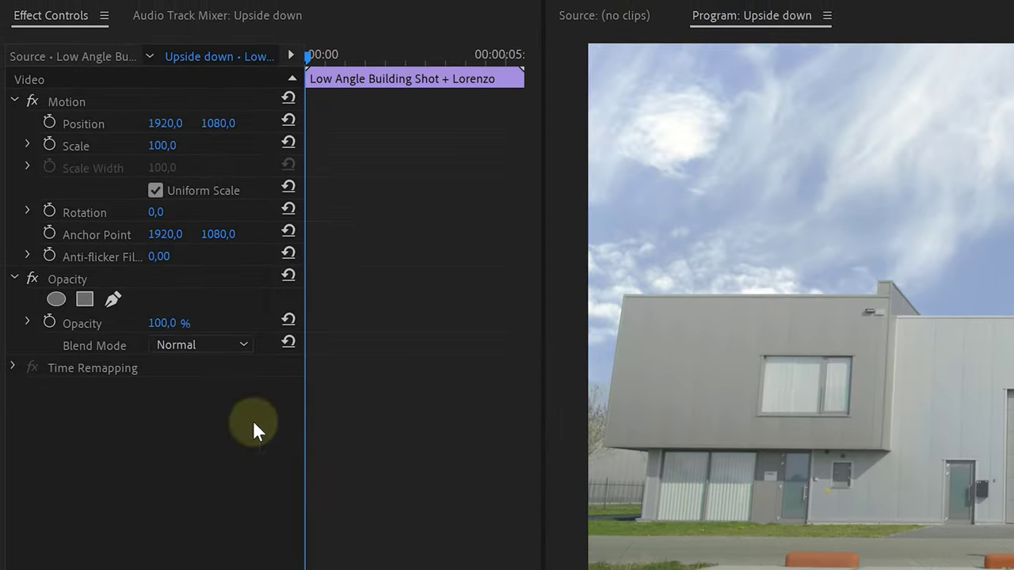
# Trace a closed pen mask around the building's roofline so the sky is cut away.
pyautogui.click(113, 300)
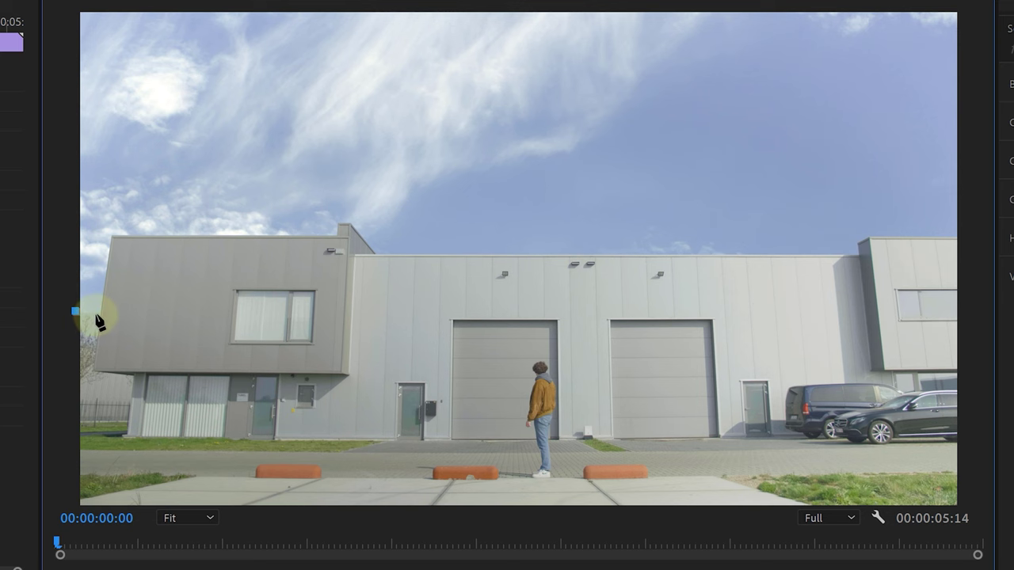
pyautogui.moveTo(582, 379); pyautogui.dragTo(622, 384)
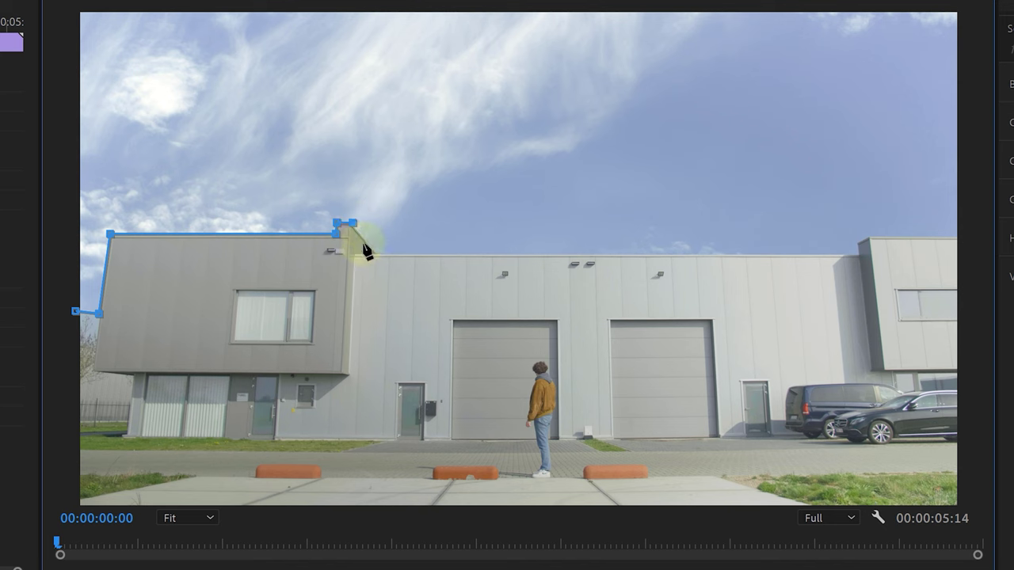
pyautogui.click(974, 492)
pyautogui.click(76, 314)
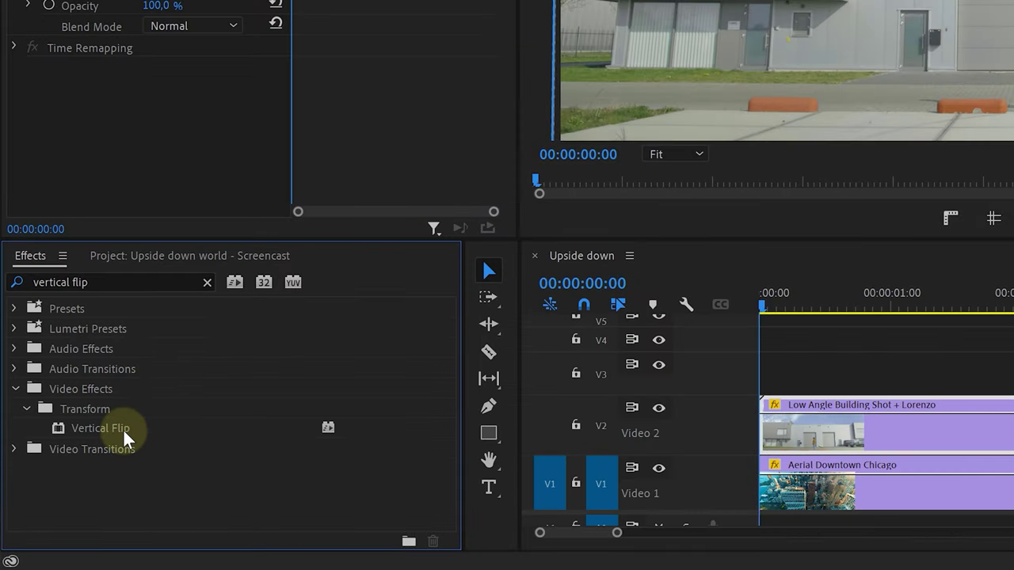
# Apply Vertical Flip to the Aerial Downtown Chicago clip and move it higher in the frame.
pyautogui.click(123, 429)
pyautogui.moveTo(144, 426); pyautogui.dragTo(833, 496)
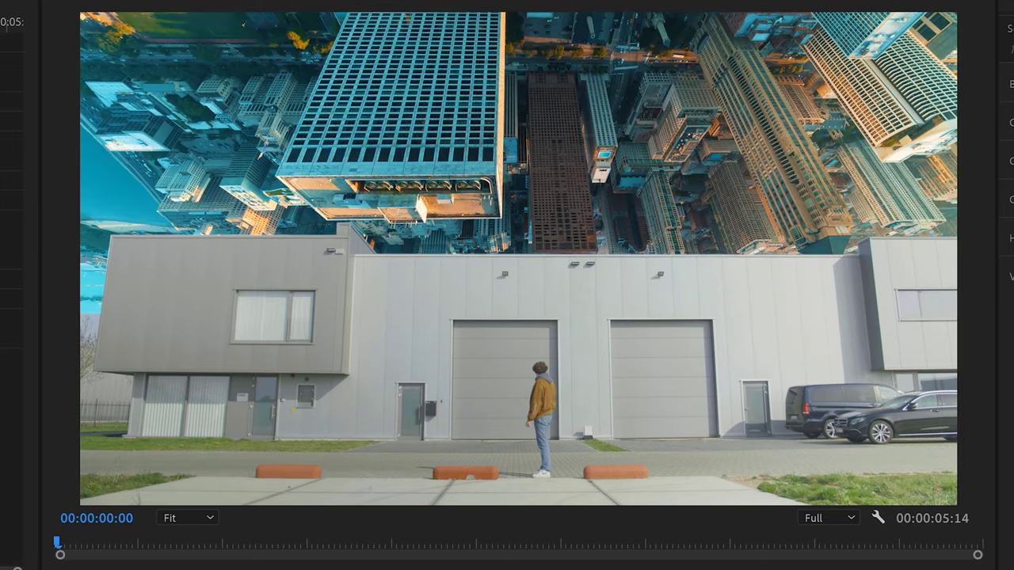
pyautogui.moveTo(586, 208); pyautogui.dragTo(562, 36)
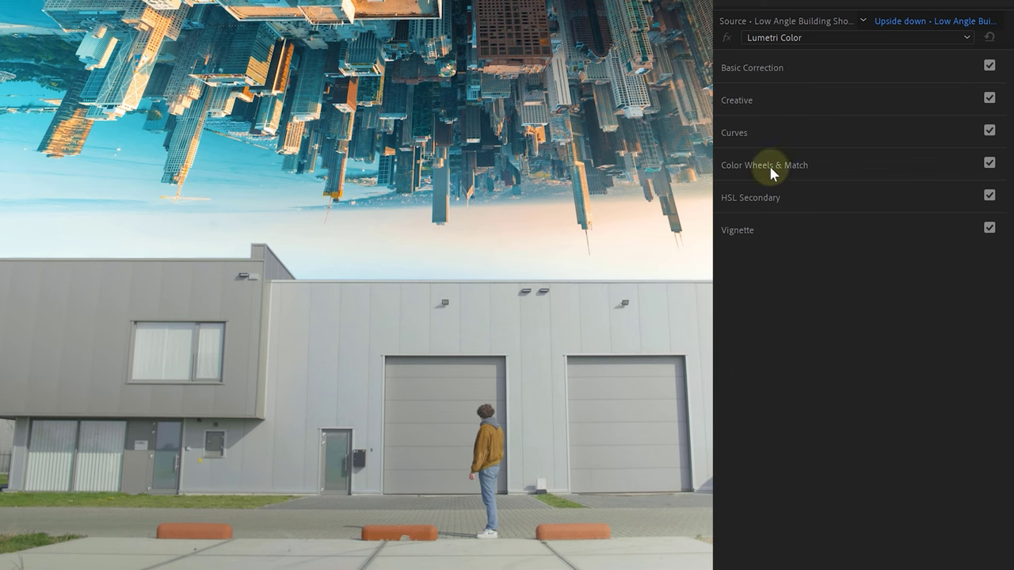
# Darken the building shot's shadows with the Lumetri Color Wheels.
pyautogui.click(769, 163)
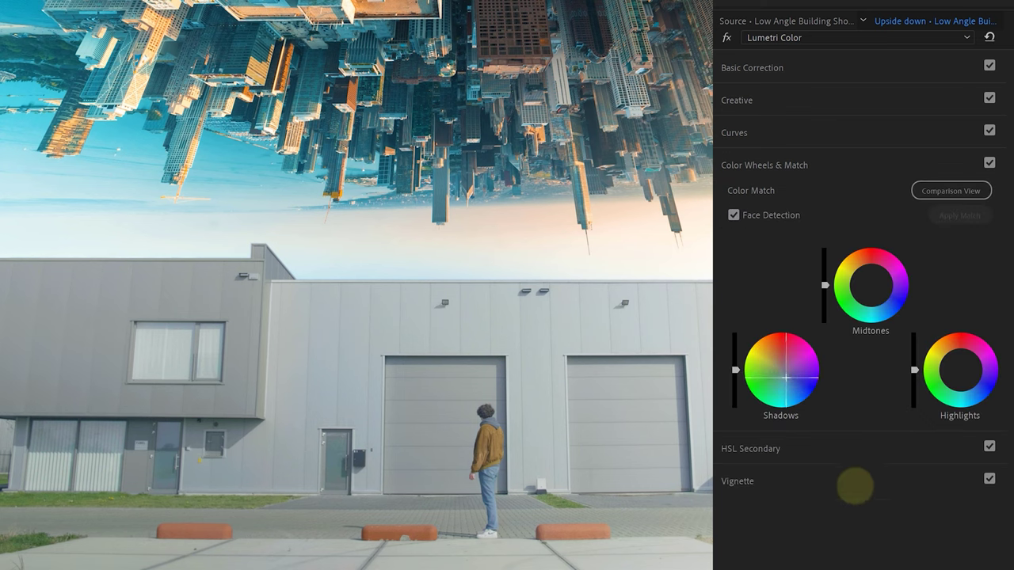
pyautogui.click(780, 138)
pyautogui.click(733, 394)
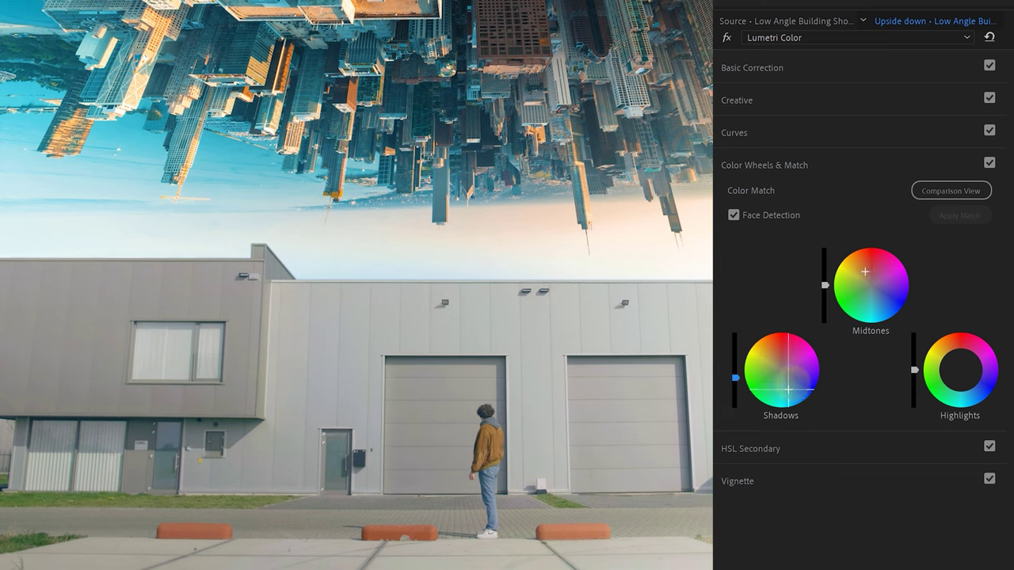
# In Basic Correction, set Highlights to -29 and Whites to 11,2.
pyautogui.click(765, 69)
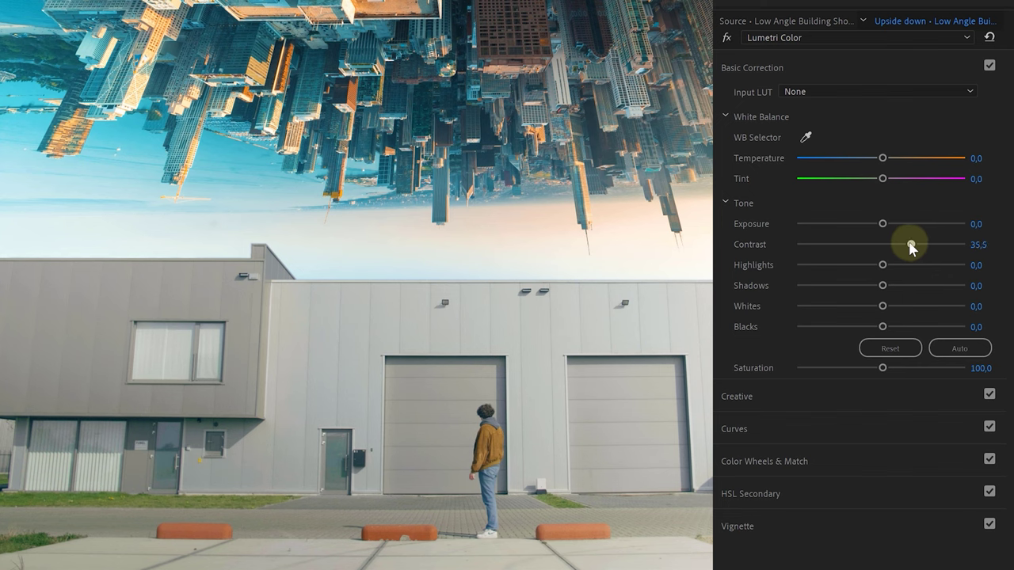
pyautogui.moveTo(882, 269); pyautogui.dragTo(856, 269)
pyautogui.moveTo(883, 306); pyautogui.dragTo(892, 307)
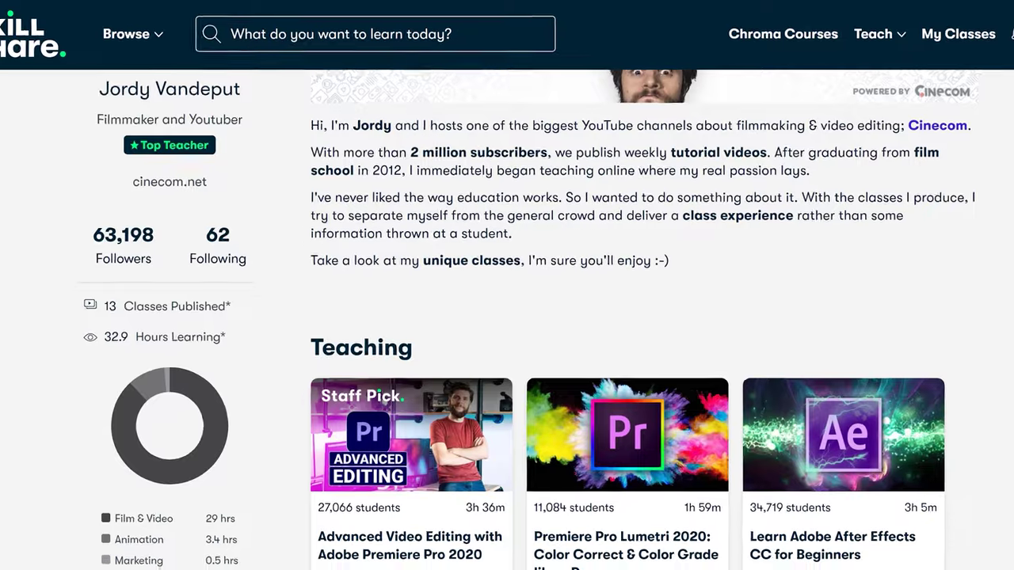
# Scroll to the Teaching section and start the Advanced Video Editing with Adobe Premiere Pro 2020 class.
pyautogui.scroll(-4, 634, 356)
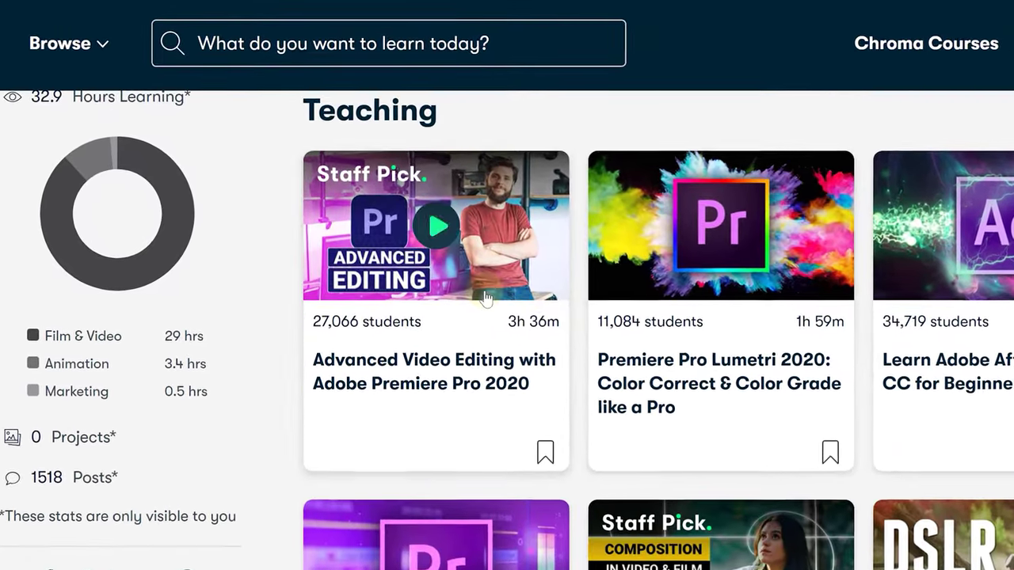
pyautogui.click(434, 222)
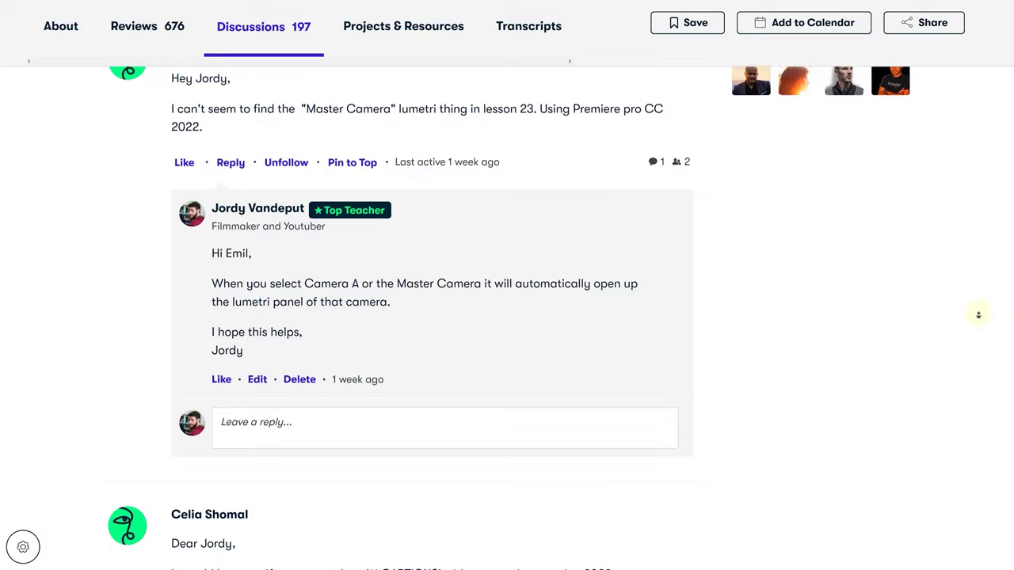
# Put Back-Van.png from the ASSETS folder on track V3 above the building and city clips.
pyautogui.scroll(-3, 977, 320)
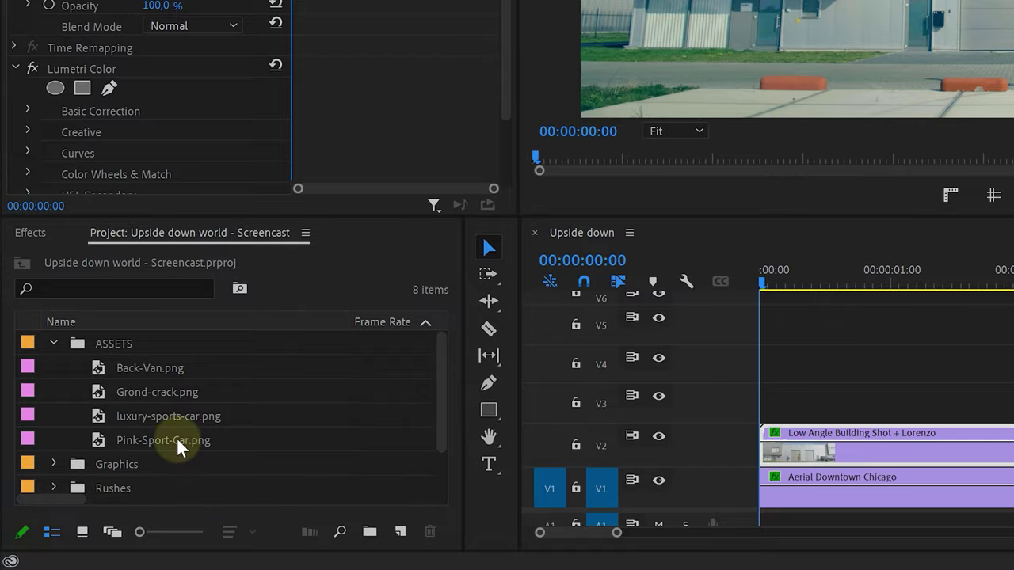
pyautogui.click(177, 438)
pyautogui.click(185, 416)
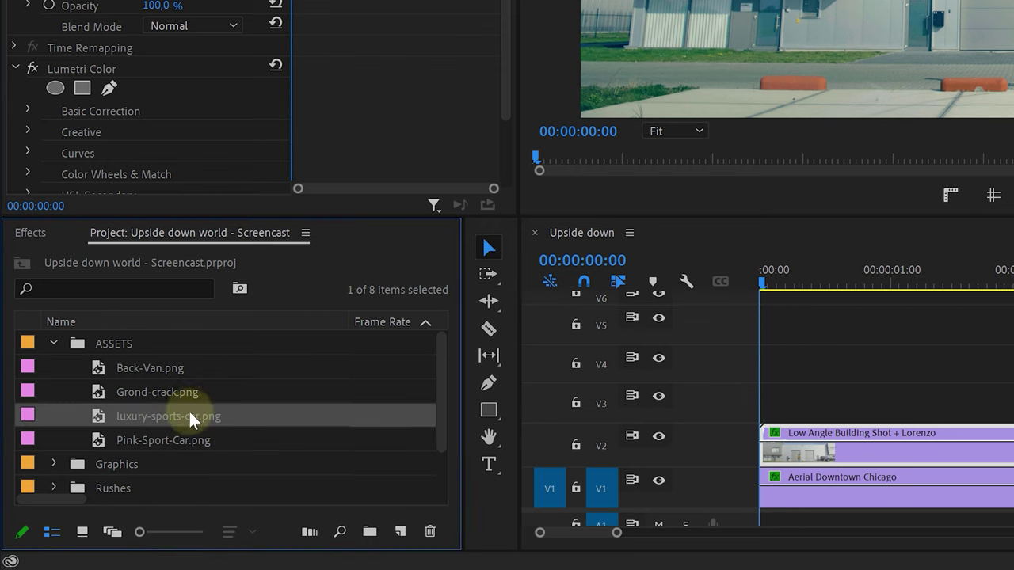
pyautogui.click(197, 368)
pyautogui.moveTo(162, 368); pyautogui.dragTo(787, 404)
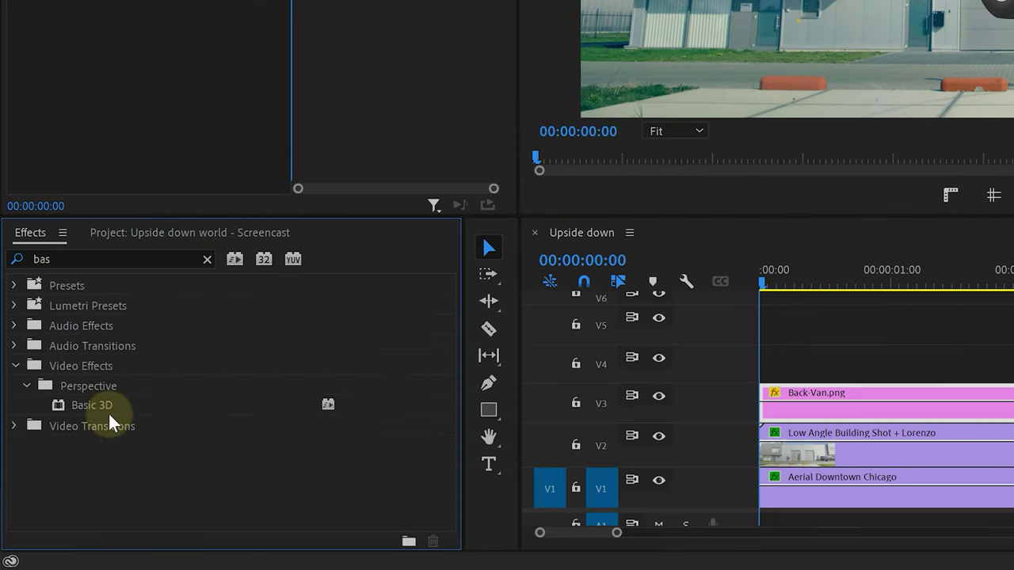
pyautogui.click(103, 410)
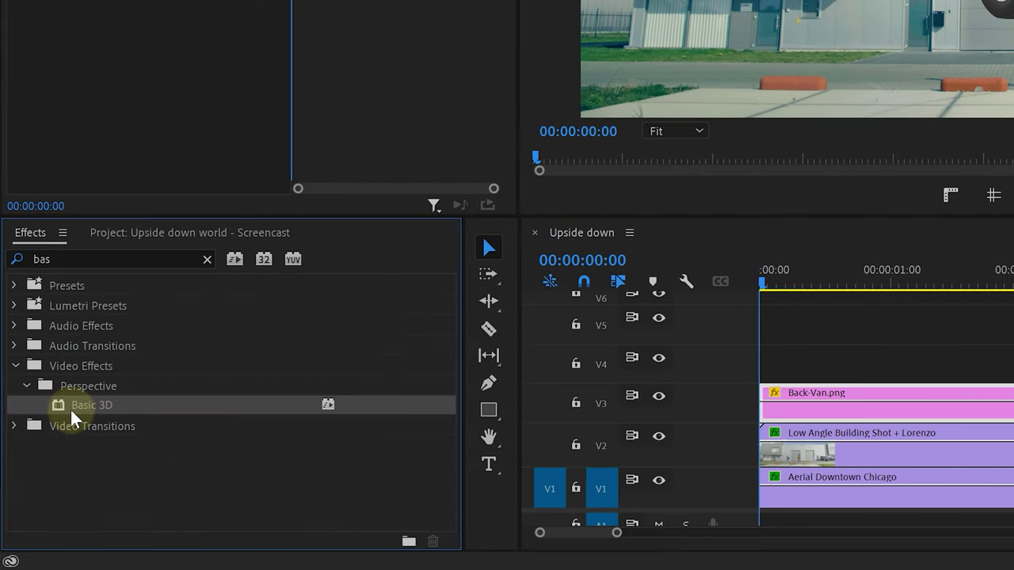
# Apply Basic 3D to the van, shrink it, and start Swivel and Tilt keyframes.
pyautogui.moveTo(139, 412); pyautogui.dragTo(817, 407)
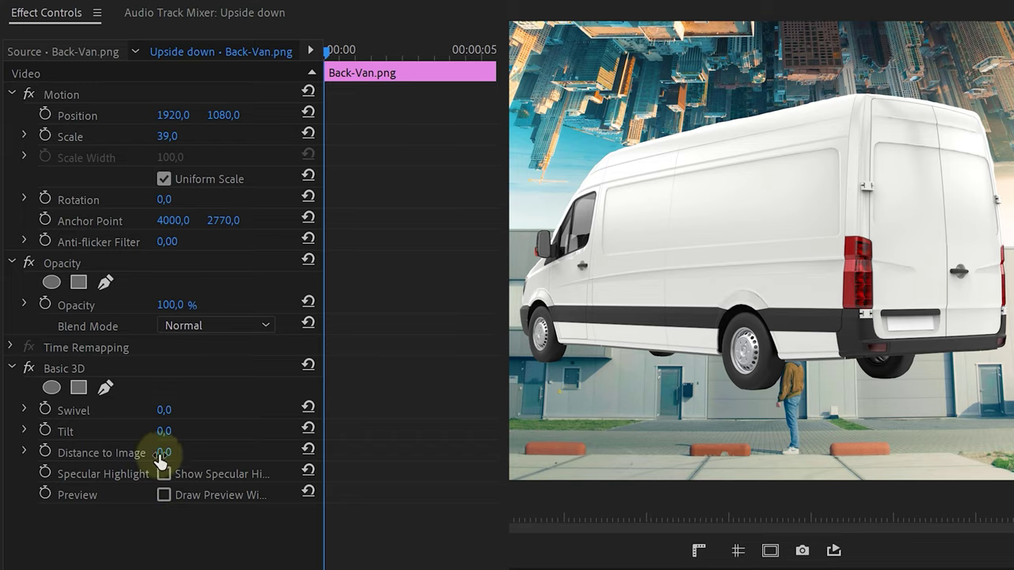
pyautogui.moveTo(160, 459); pyautogui.dragTo(475, 449)
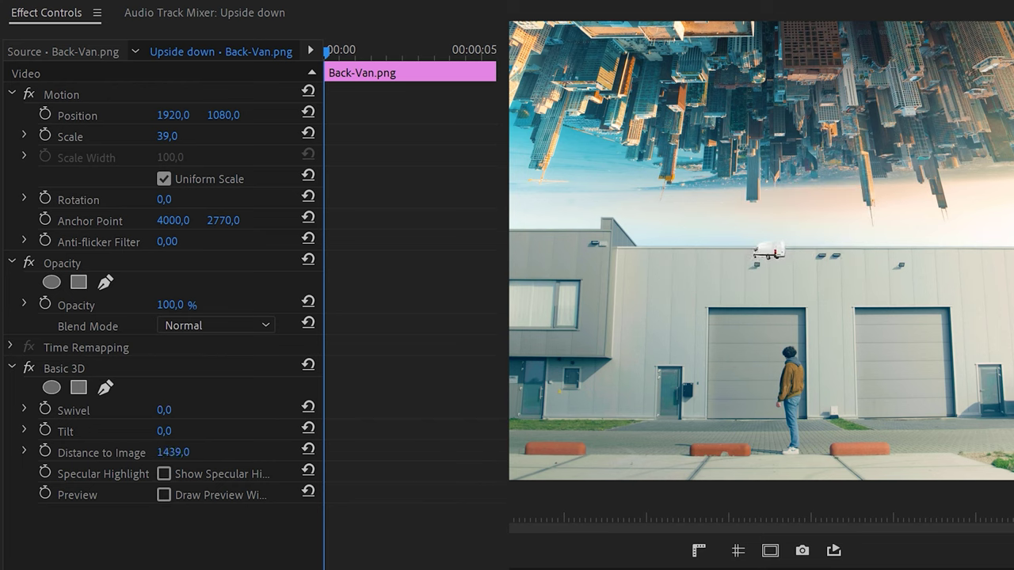
pyautogui.click(45, 407)
pyautogui.click(45, 430)
# Keyframe the end-of-clip Swivel and Tilt, then position the van at 2058, 948.
pyautogui.moveTo(326, 51); pyautogui.dragTo(490, 51)
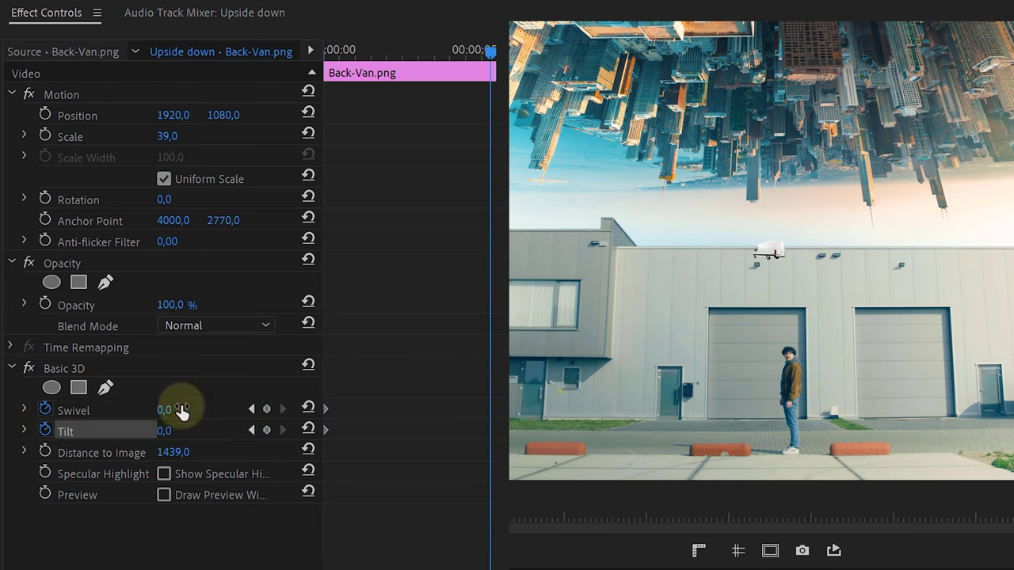
pyautogui.moveTo(162, 415); pyautogui.dragTo(244, 407)
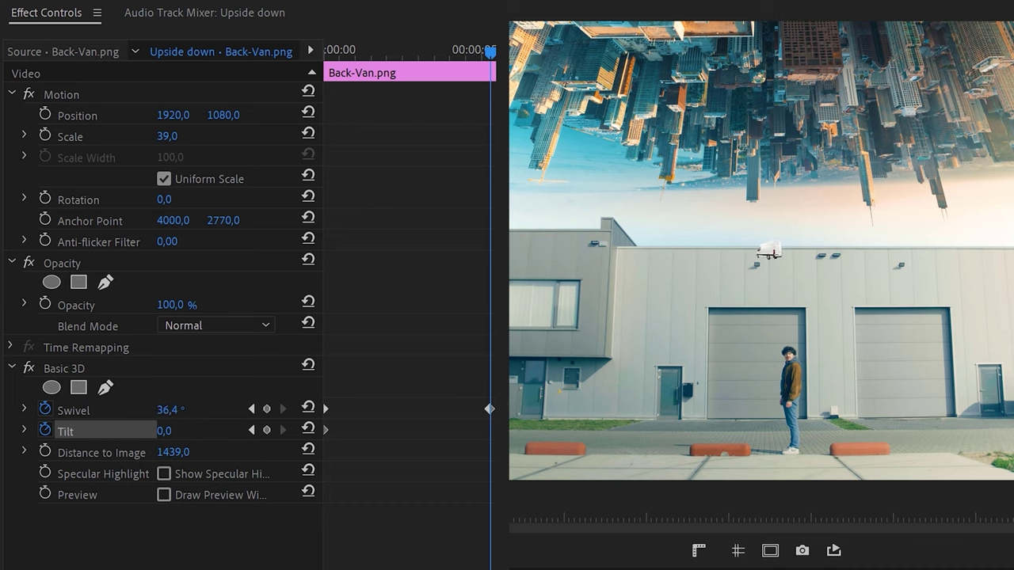
pyautogui.moveTo(496, 428); pyautogui.dragTo(103, 434)
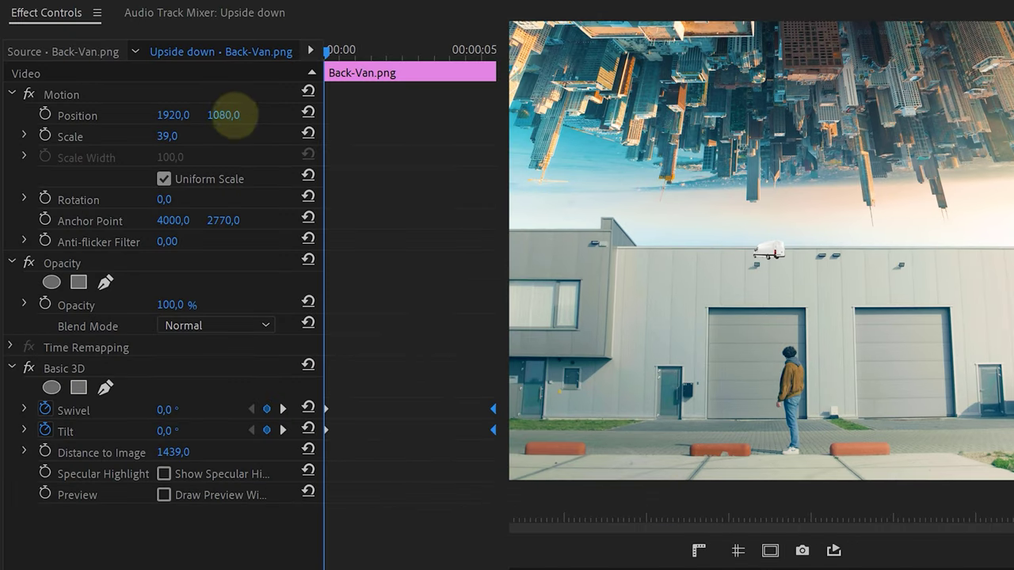
pyautogui.moveTo(224, 115); pyautogui.dragTo(75, 125)
pyautogui.moveTo(230, 113); pyautogui.dragTo(73, 123)
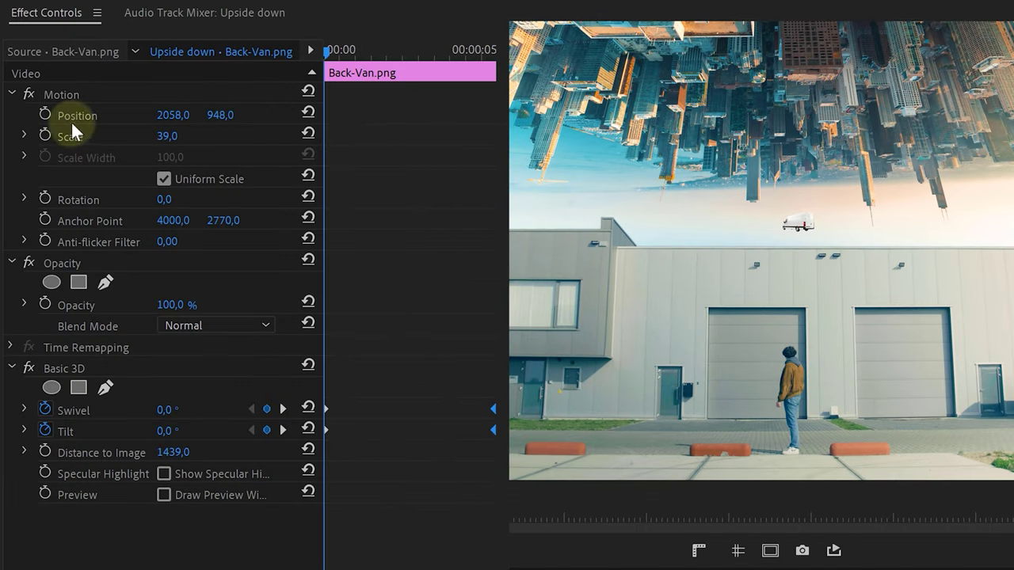
# Keyframe the van's Position to rise slightly by about 3 s and set Opacity to 80%.
pyautogui.click(45, 114)
pyautogui.moveTo(324, 49); pyautogui.dragTo(429, 51)
pyautogui.moveTo(295, 129); pyautogui.dragTo(23, 137)
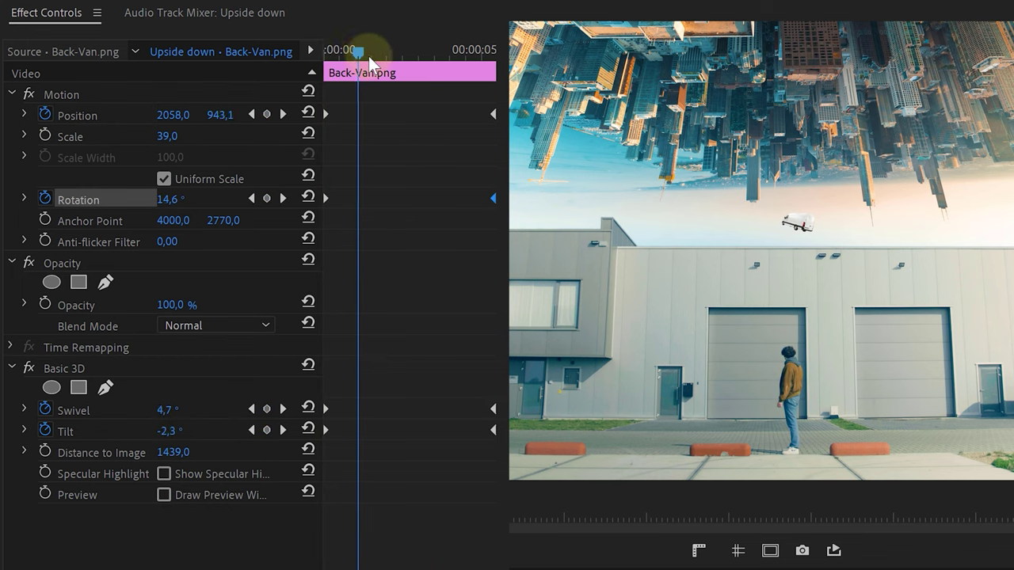
pyautogui.moveTo(369, 56); pyautogui.dragTo(411, 68)
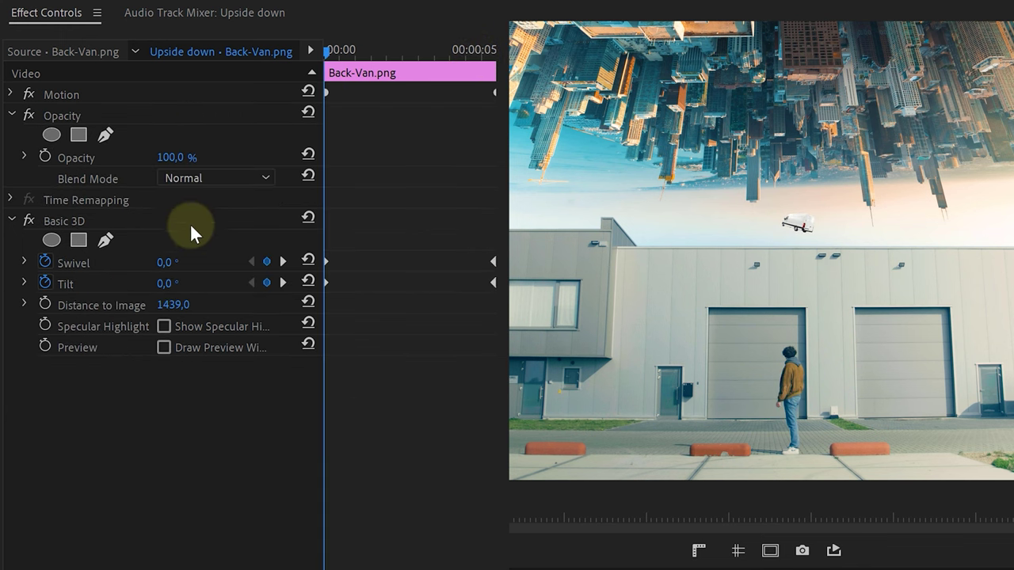
pyautogui.write('80')
pyautogui.press('Return')
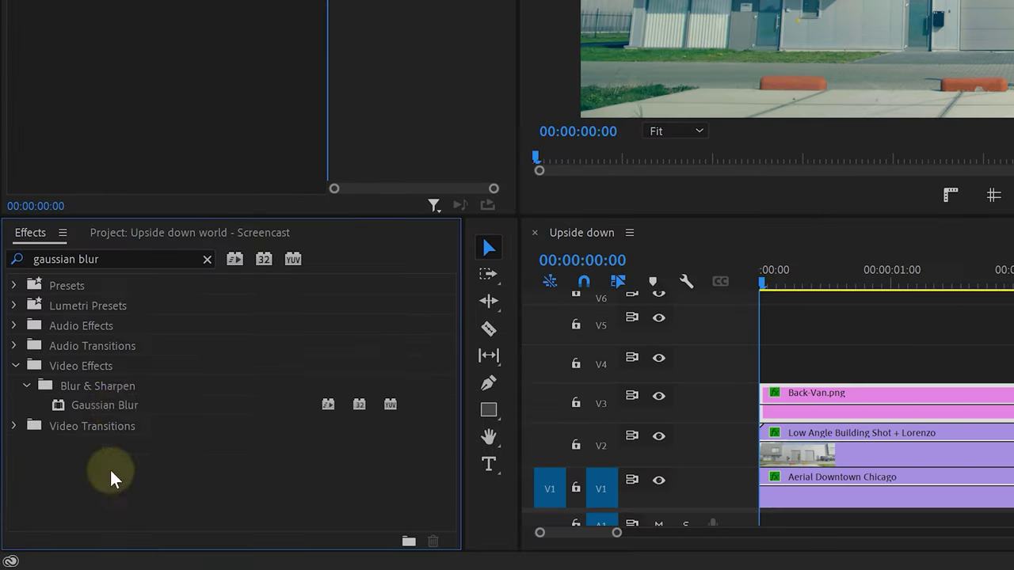
# Give the van a Gaussian Blur of 15 and raise its Lumetri Shadows.
pyautogui.click(113, 403)
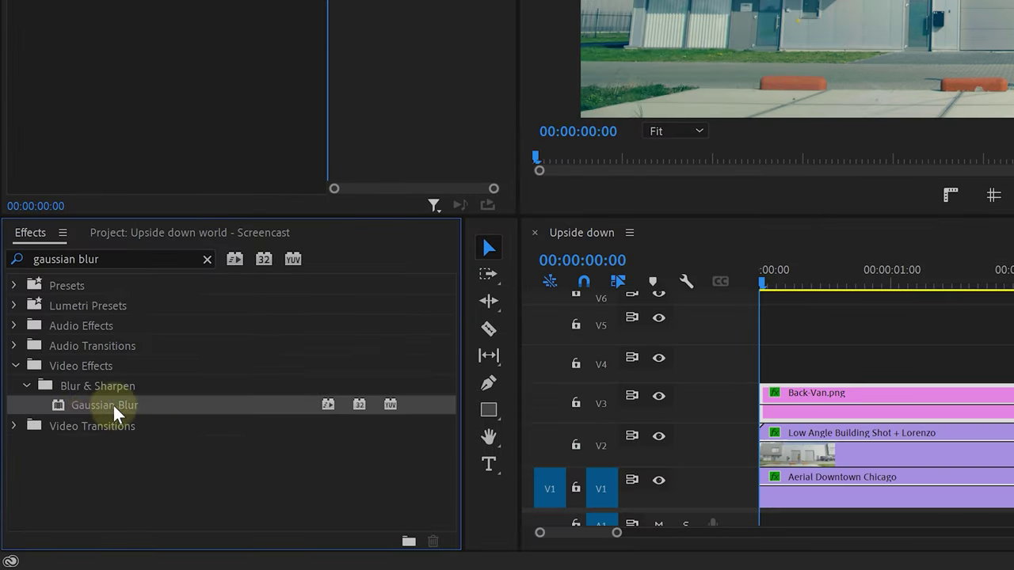
pyautogui.moveTo(92, 412); pyautogui.dragTo(177, 132)
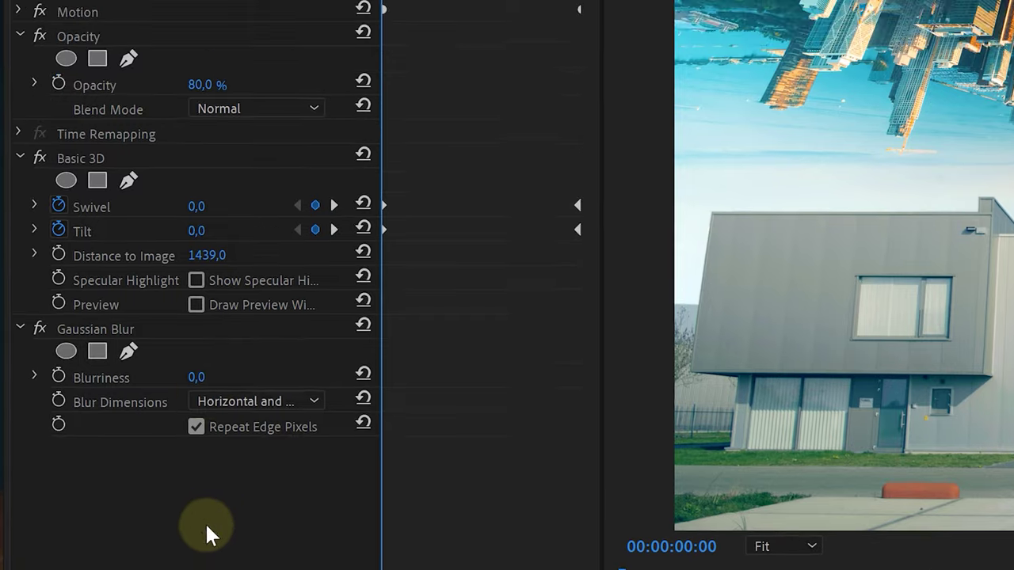
pyautogui.click(203, 382)
pyautogui.write('15')
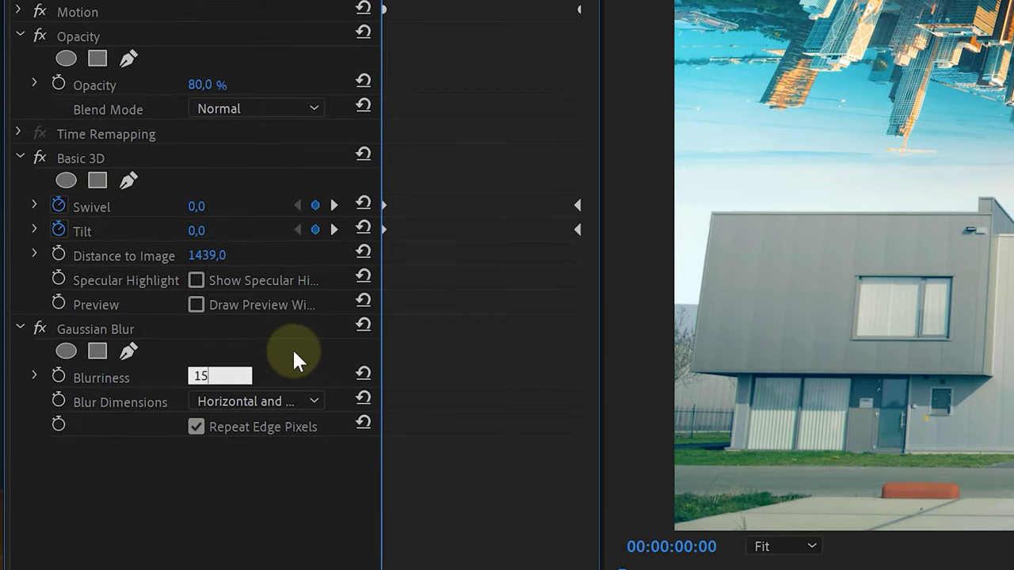
pyautogui.press('Return')
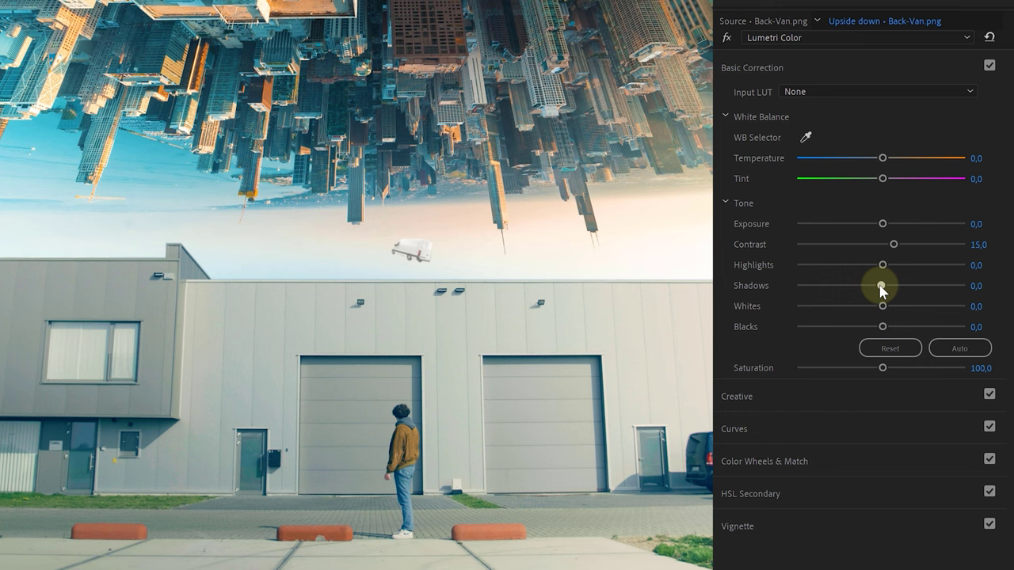
pyautogui.moveTo(882, 285); pyautogui.dragTo(887, 307)
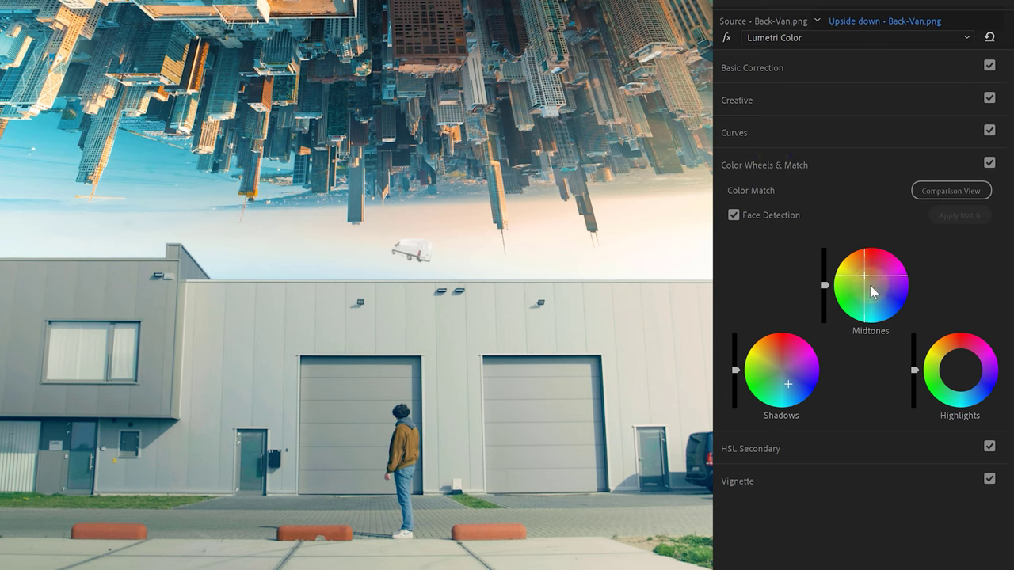
# Tint the van's shadows slightly via the Shadows colour wheel, then select the ground crack image.
pyautogui.moveTo(788, 385); pyautogui.dragTo(788, 388)
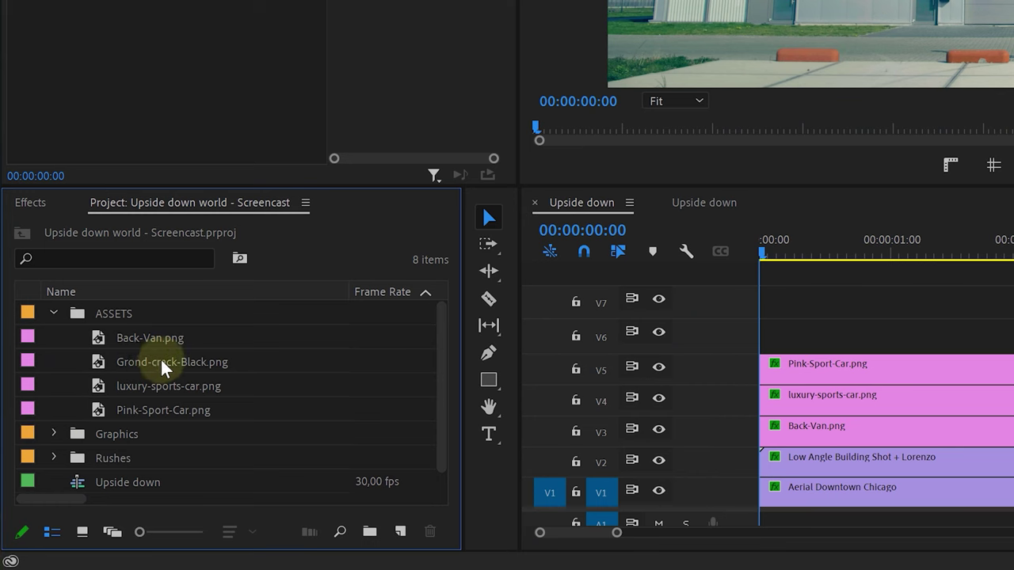
pyautogui.click(161, 359)
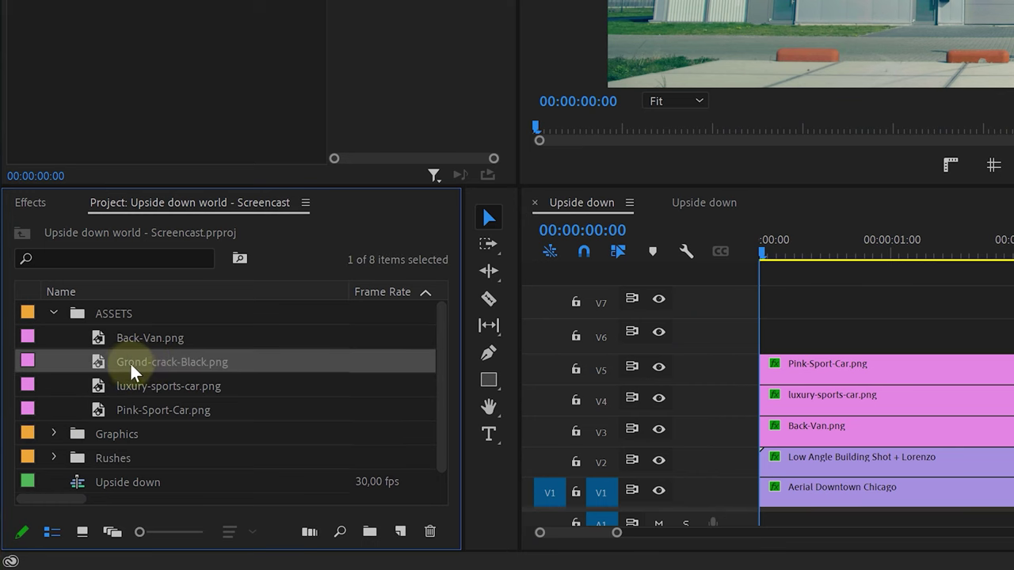
# Place Grond-crack-Black.png on track V6 and apply the Tint effect to it.
pyautogui.moveTo(211, 364); pyautogui.dragTo(723, 339)
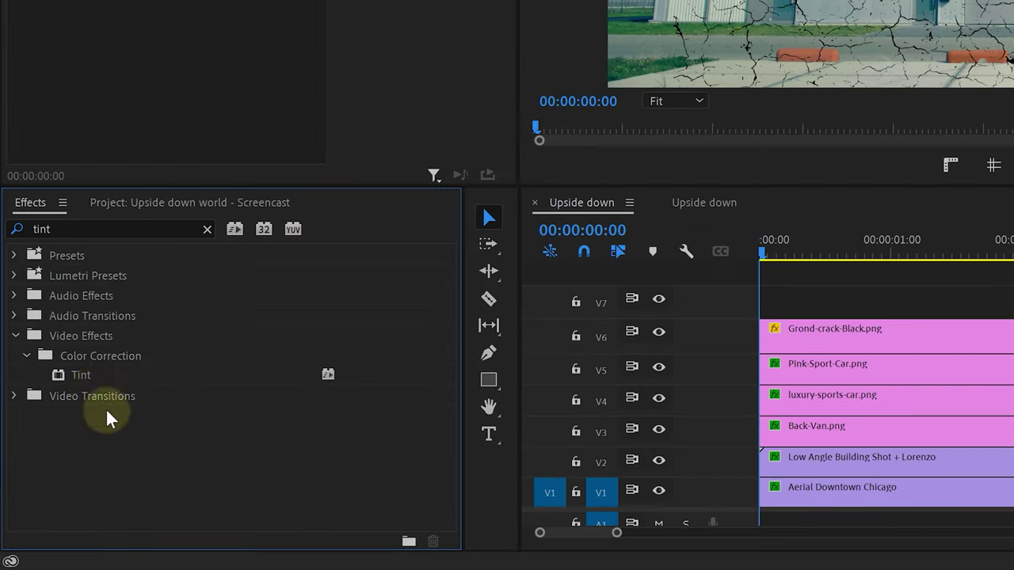
pyautogui.click(96, 377)
pyautogui.moveTo(220, 379); pyautogui.dragTo(792, 329)
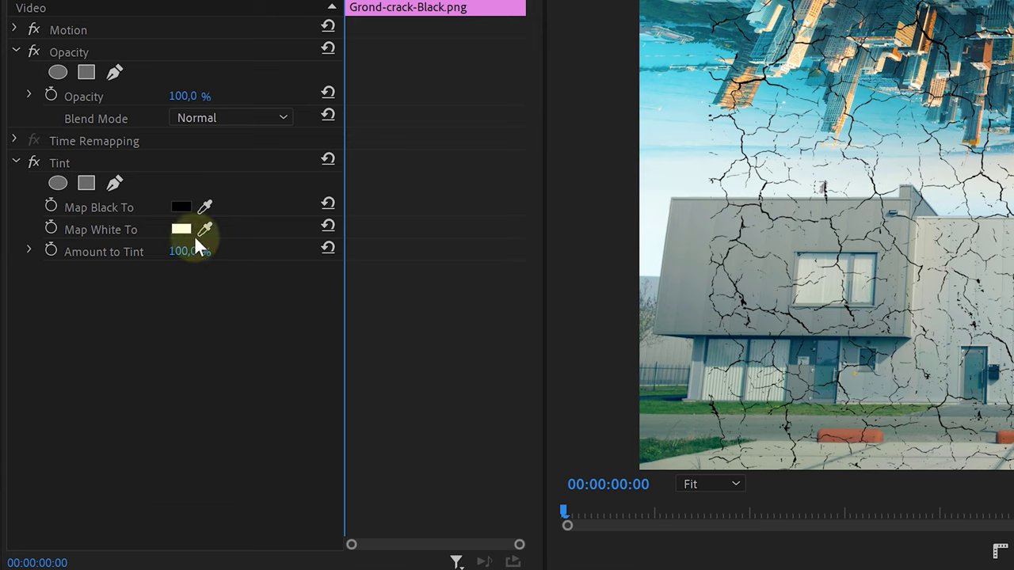
# Set Tint's Map Black To colour to a light blue.
pyautogui.click(181, 207)
pyautogui.click(473, 410)
pyautogui.click(379, 453)
pyautogui.click(294, 507)
pyautogui.click(475, 402)
pyautogui.click(475, 386)
pyautogui.click(367, 498)
pyautogui.click(361, 496)
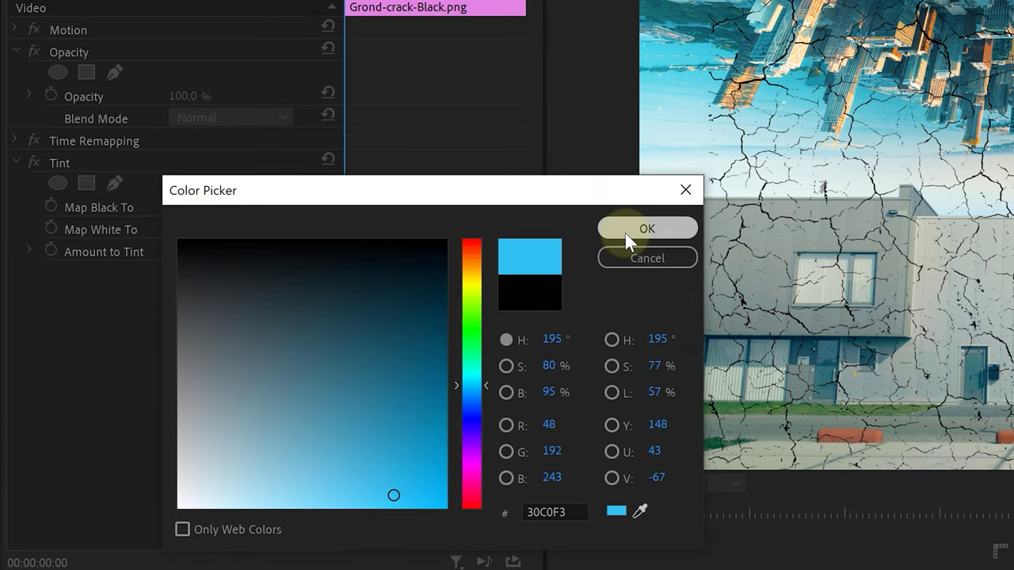
pyautogui.click(629, 231)
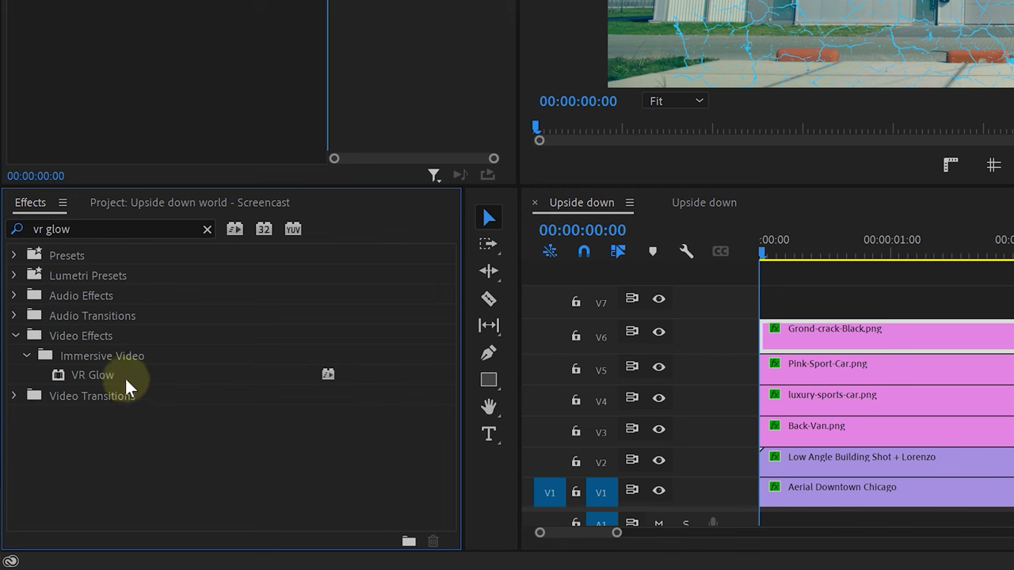
# Add a cyan VR Glow with radius 54 and blend the cracks with Linear Dodge (Add).
pyautogui.click(106, 375)
pyautogui.moveTo(148, 374); pyautogui.dragTo(819, 337)
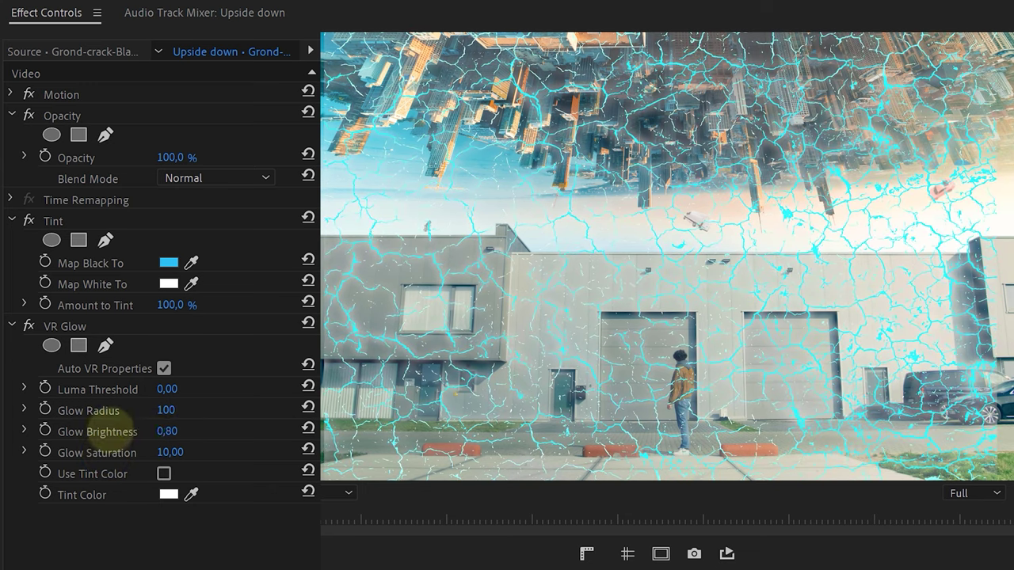
pyautogui.moveTo(181, 414)
pyautogui.mouseDown()
pyautogui.moveTo(272, 408)
pyautogui.moveTo(184, 411)
pyautogui.mouseUp()
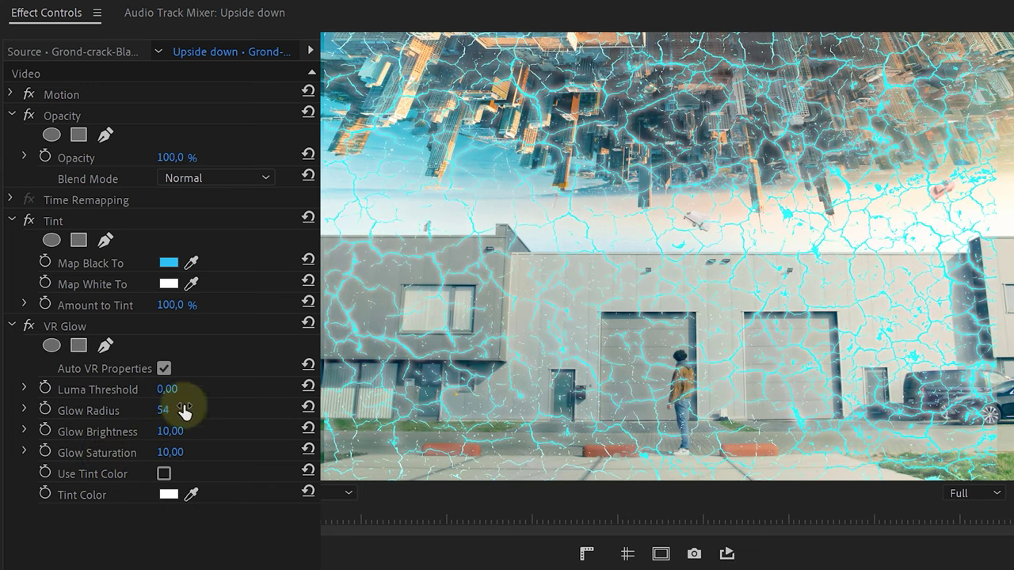
pyautogui.click(218, 179)
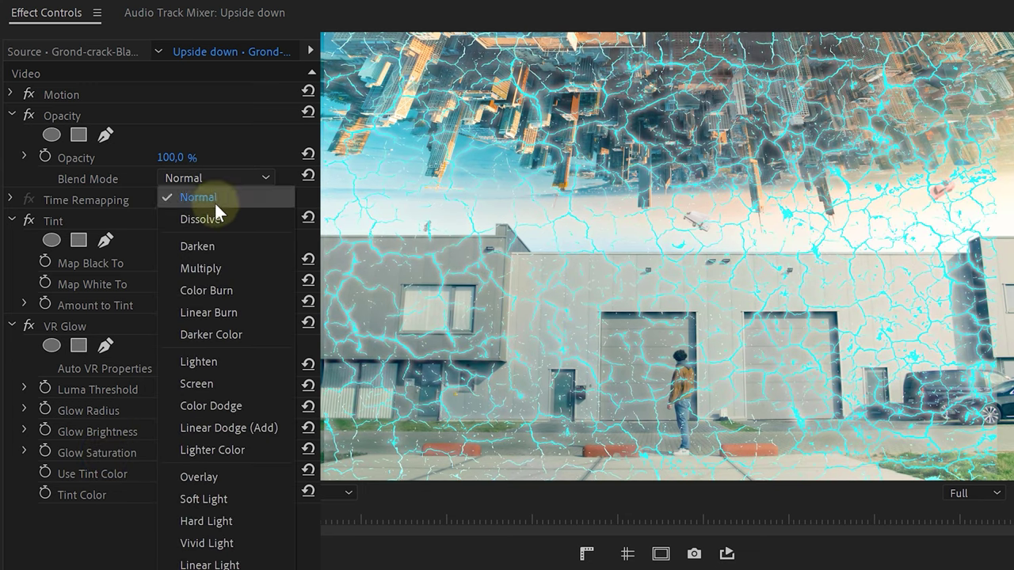
pyautogui.click(259, 428)
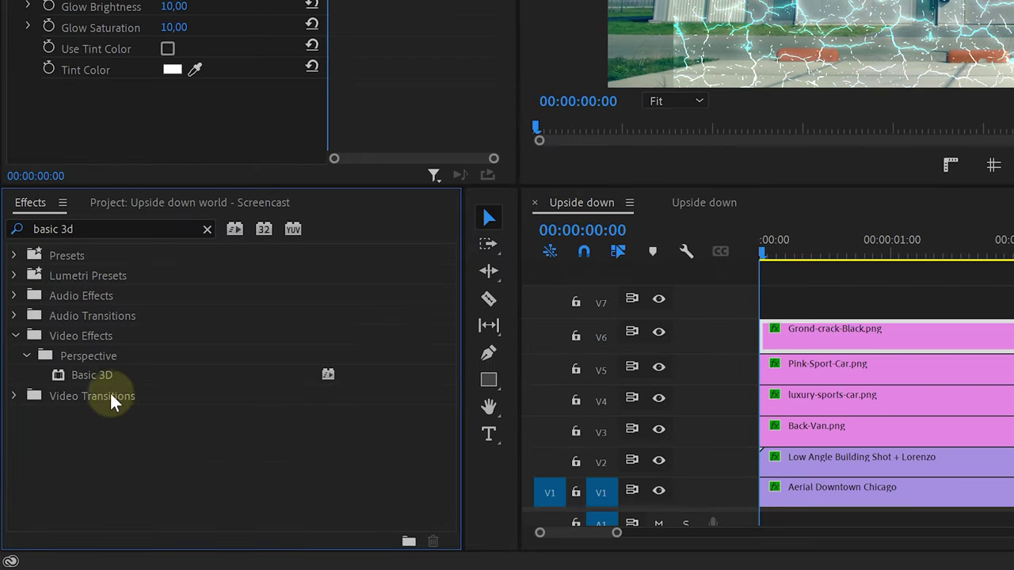
# Add Basic 3D with Tilt 71° to the crack clip and scale it to 126.
pyautogui.moveTo(111, 375); pyautogui.dragTo(845, 329)
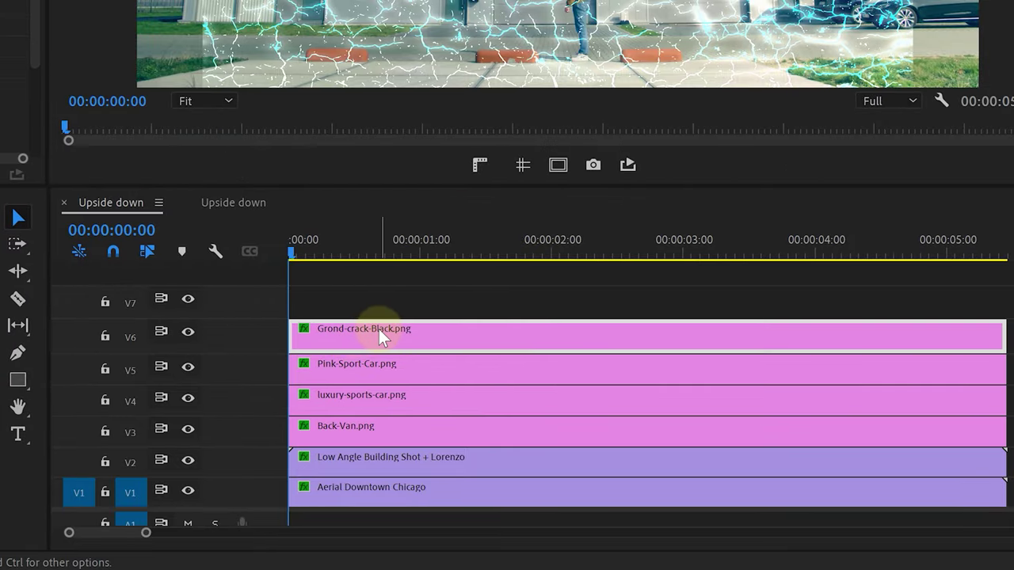
pyautogui.moveTo(378, 329); pyautogui.dragTo(379, 329)
pyautogui.moveTo(162, 324); pyautogui.dragTo(304, 334)
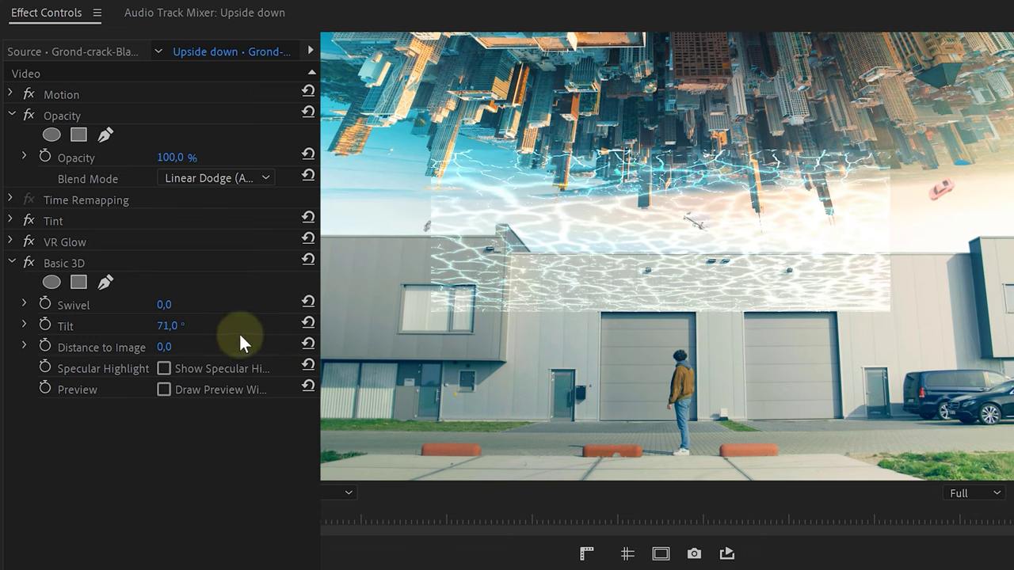
pyautogui.click(15, 96)
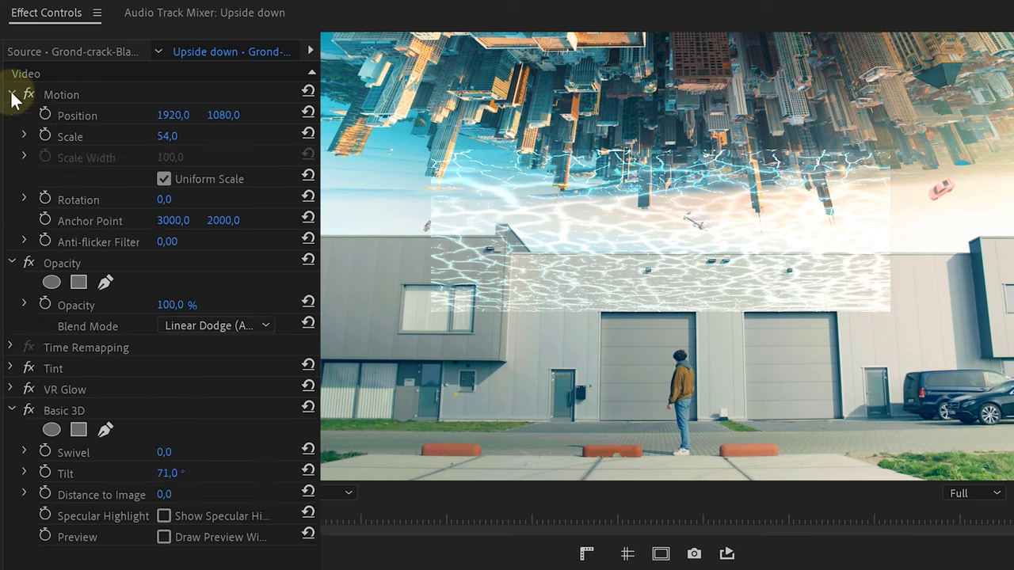
pyautogui.moveTo(167, 136); pyautogui.dragTo(222, 136)
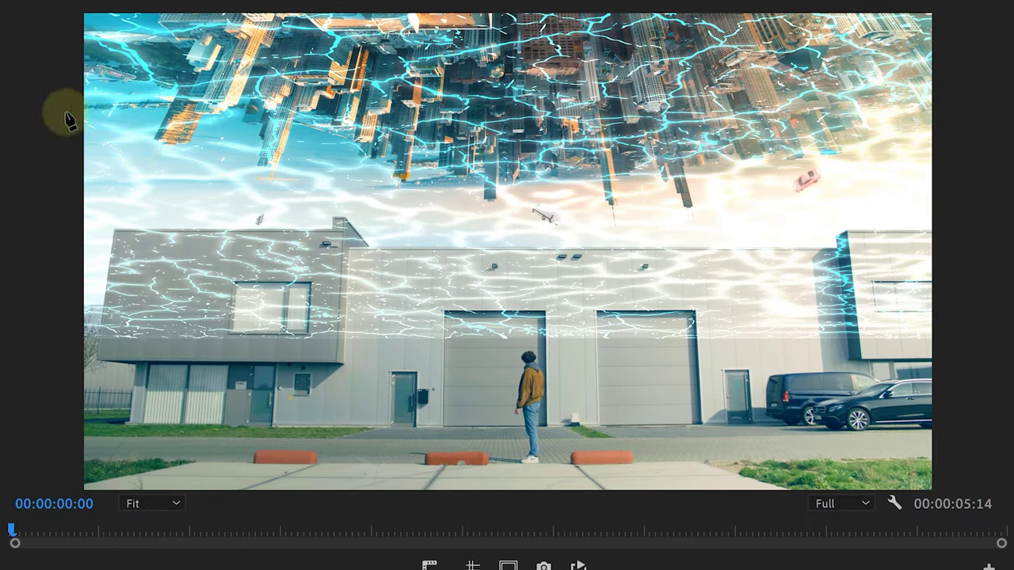
# Trace an opacity pen mask along the skyline, closing it above the frame, then feather its lower edge.
pyautogui.click(690, 182)
pyautogui.click(826, 177)
pyautogui.click(945, 131)
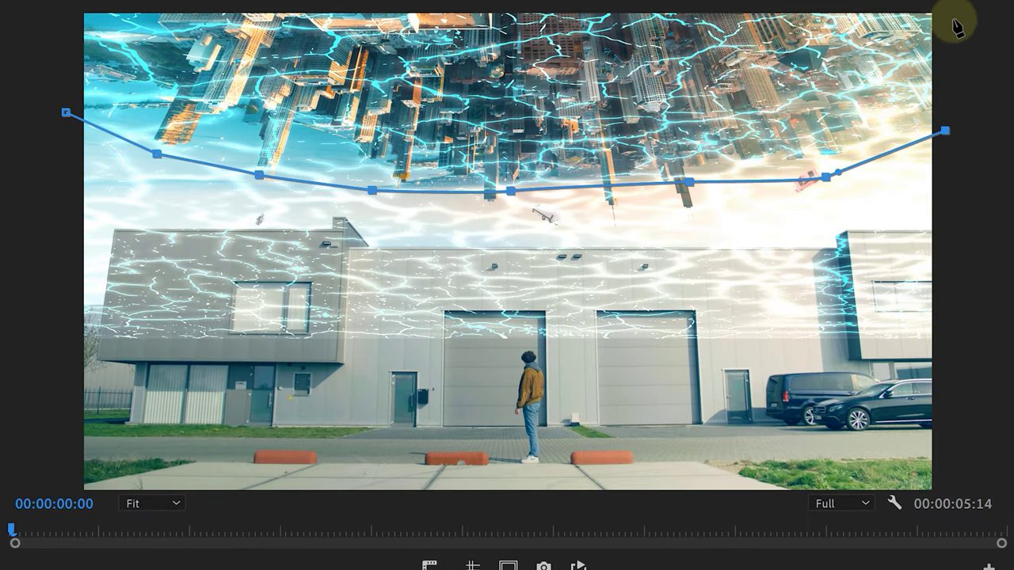
pyautogui.click(68, 13)
pyautogui.click(66, 113)
pyautogui.moveTo(101, 155); pyautogui.dragTo(82, 198)
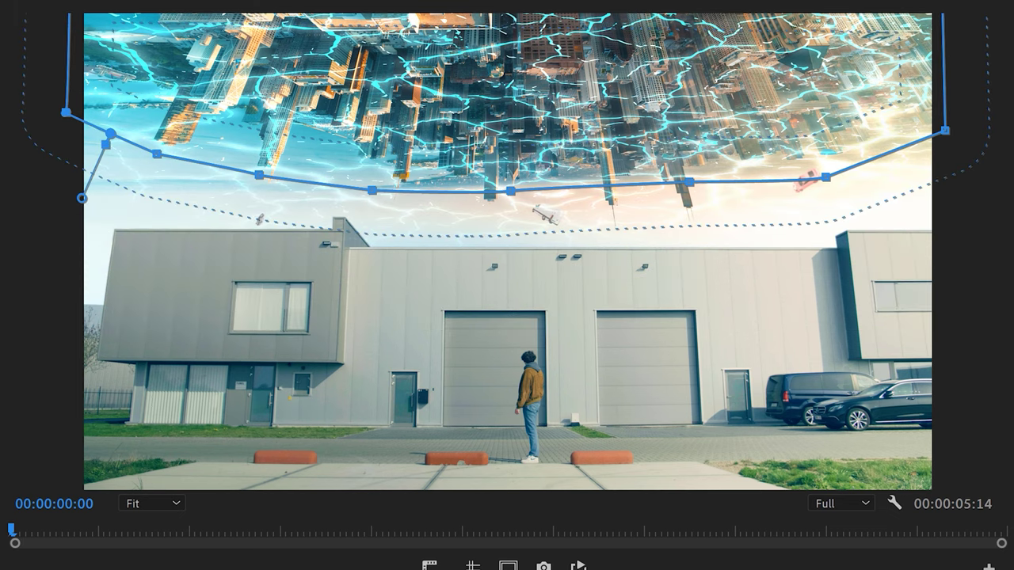